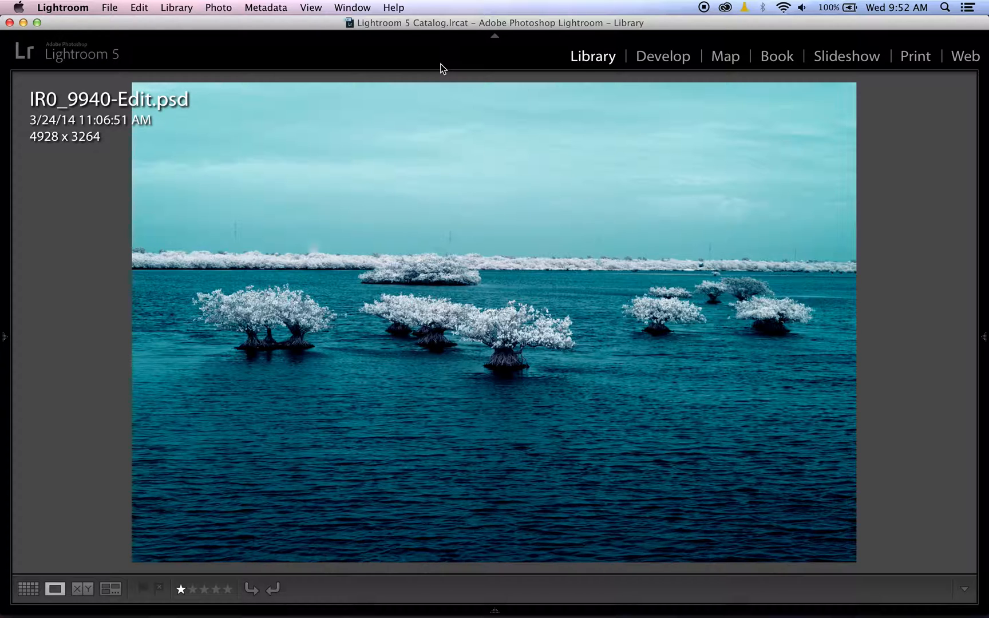
Step: Compare the original IR0_9940.dng with the edited IR0_9940-Edit.psd in the Library
key(Left)
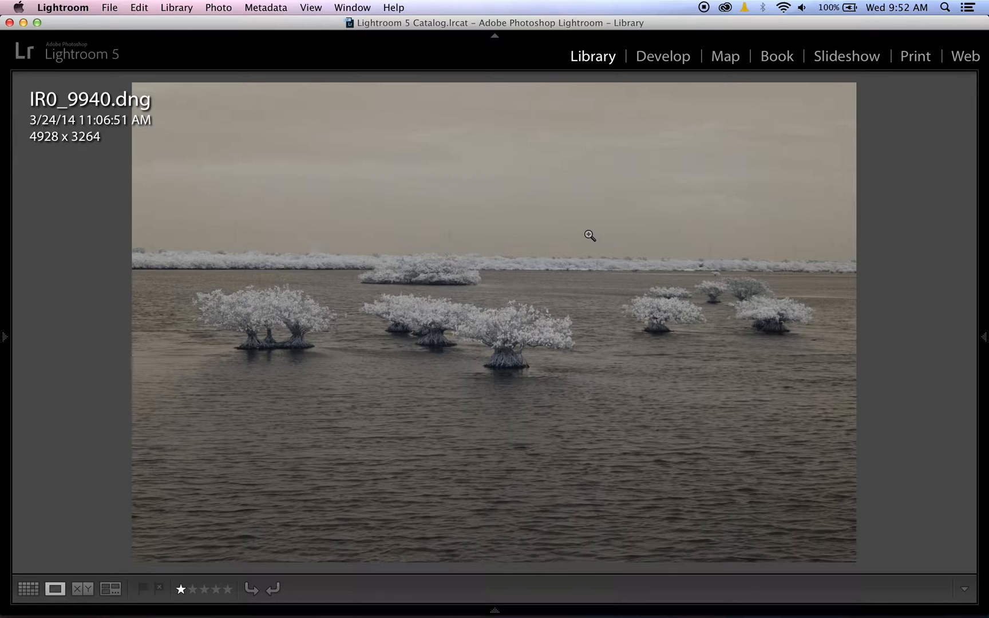
key(Right)
key(Left)
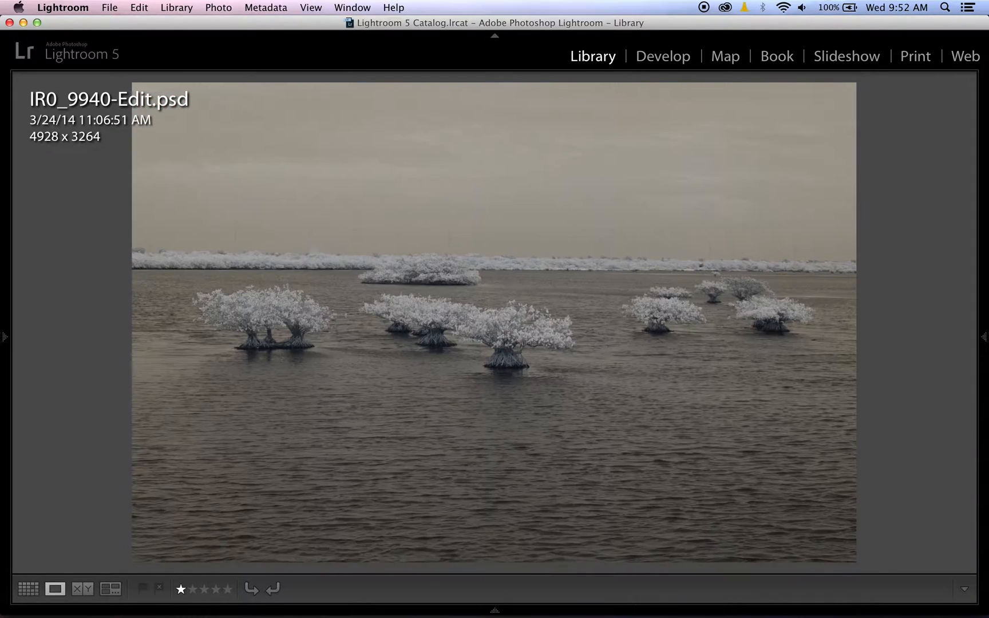
key(Right)
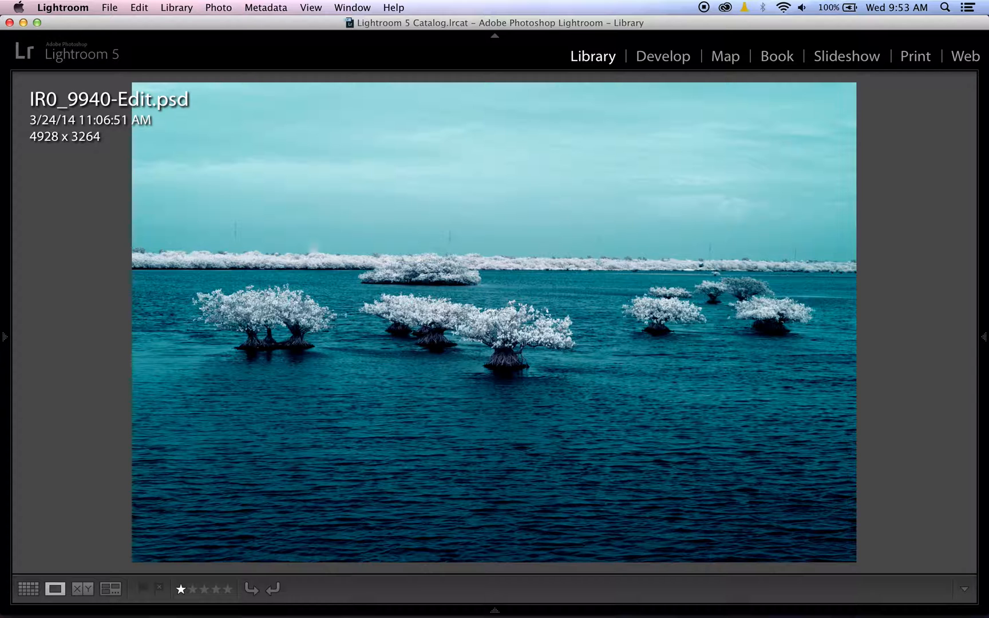
Step: Develop IR0_9940-Edit.psd with a targeted hue adjustment on the water, setting Aqua hue to +15 and Blue hue to +26
click(670, 67)
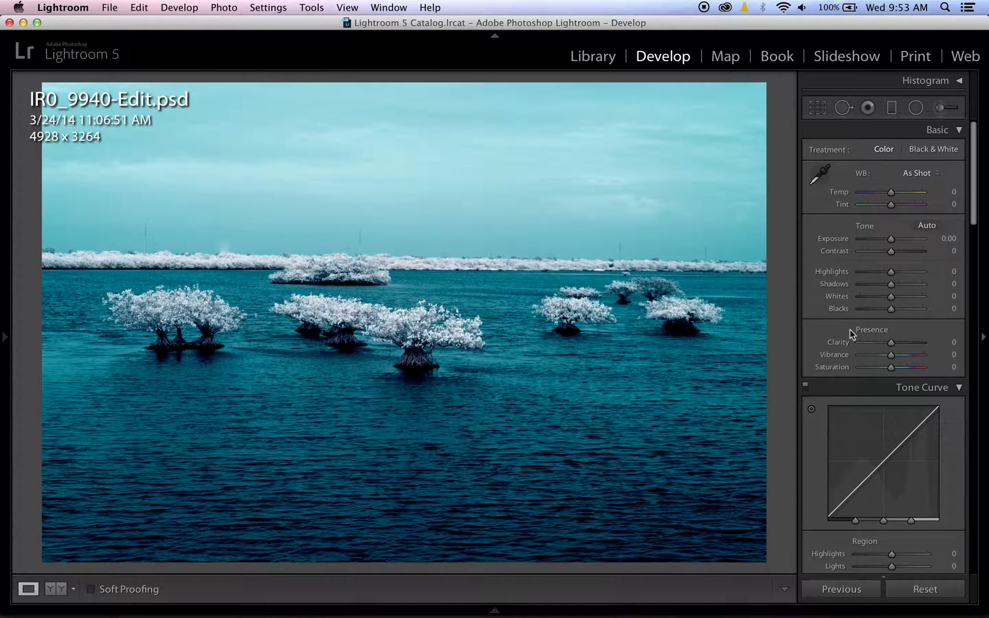
scroll(852, 336, down, 10)
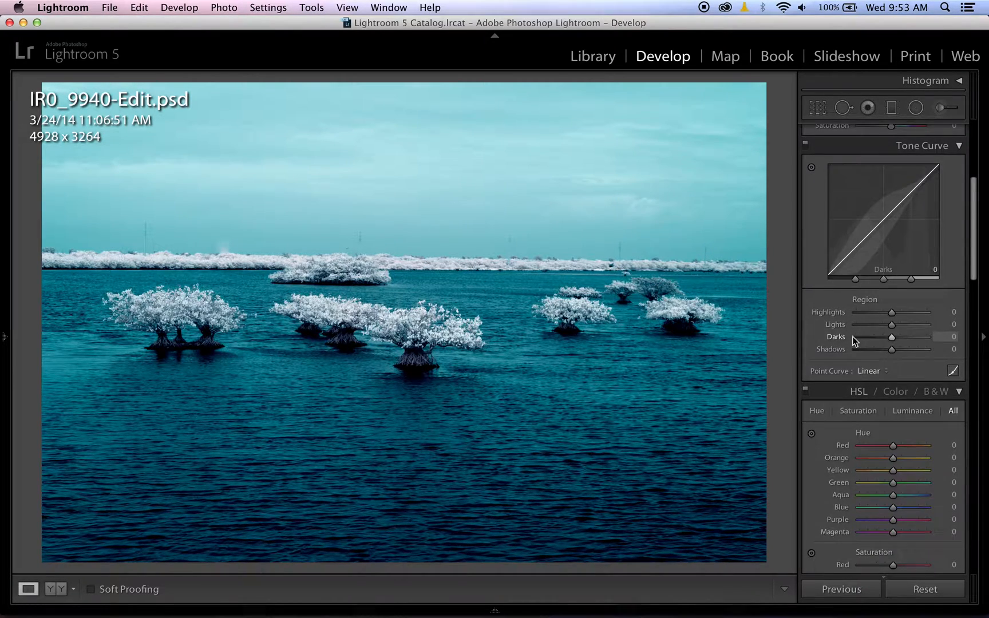
scroll(852, 336, down, 4)
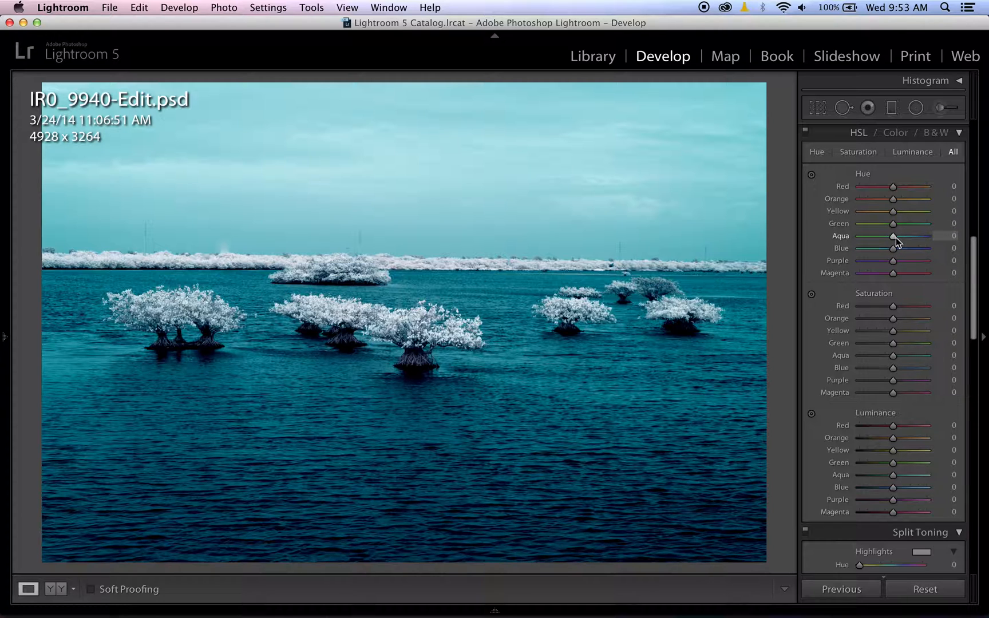
click(811, 175)
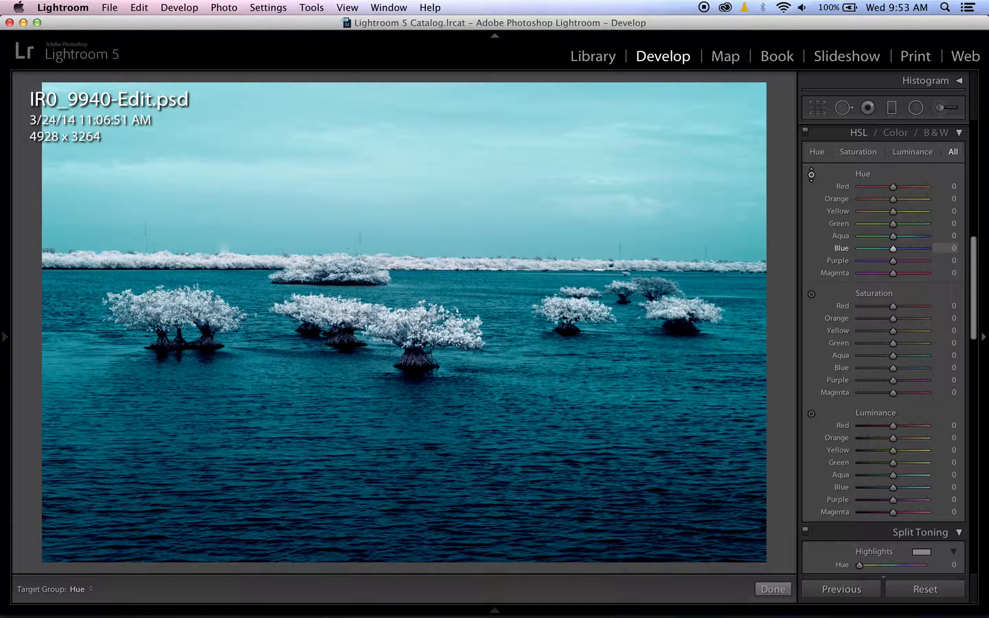
mouse_move(404, 435)
mouse_down()
mouse_move(404, 415)
mouse_move(404, 461)
mouse_move(404, 425)
mouse_up()
mouse_move(404, 425)
mouse_down()
mouse_move(404, 445)
mouse_move(404, 419)
mouse_up()
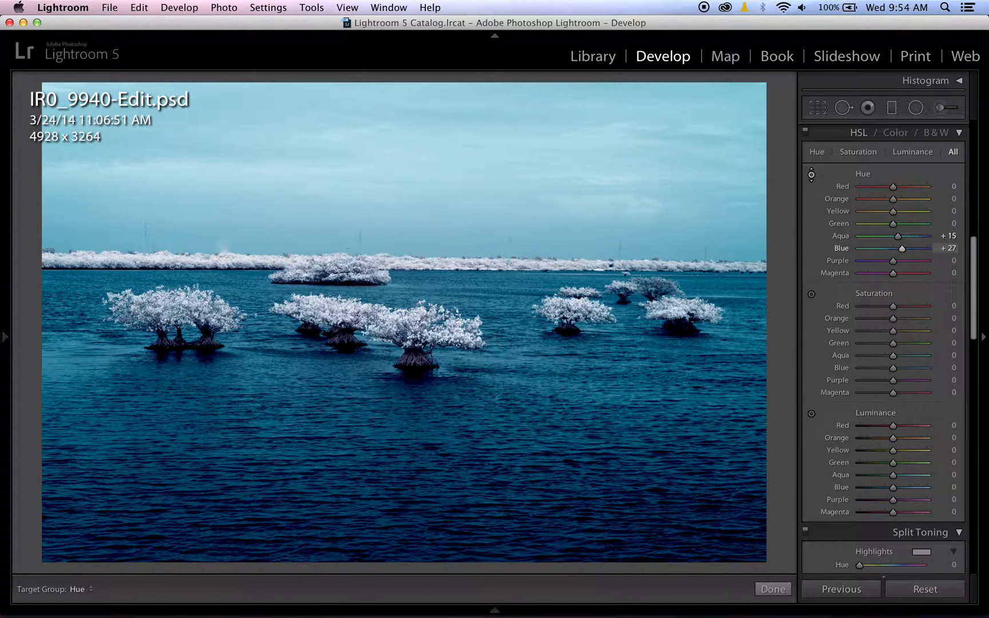
drag(404, 419, 54, 360)
click(811, 175)
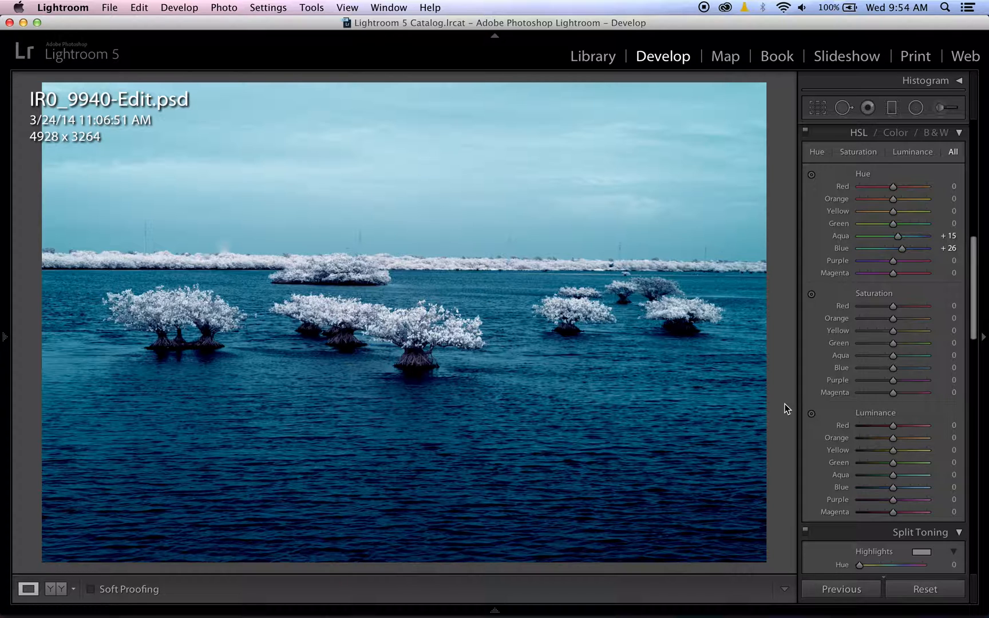
Step: Darken the sky with a targeted luminance adjustment, setting Aqua luminance to -16 and Blue luminance to -29
click(809, 415)
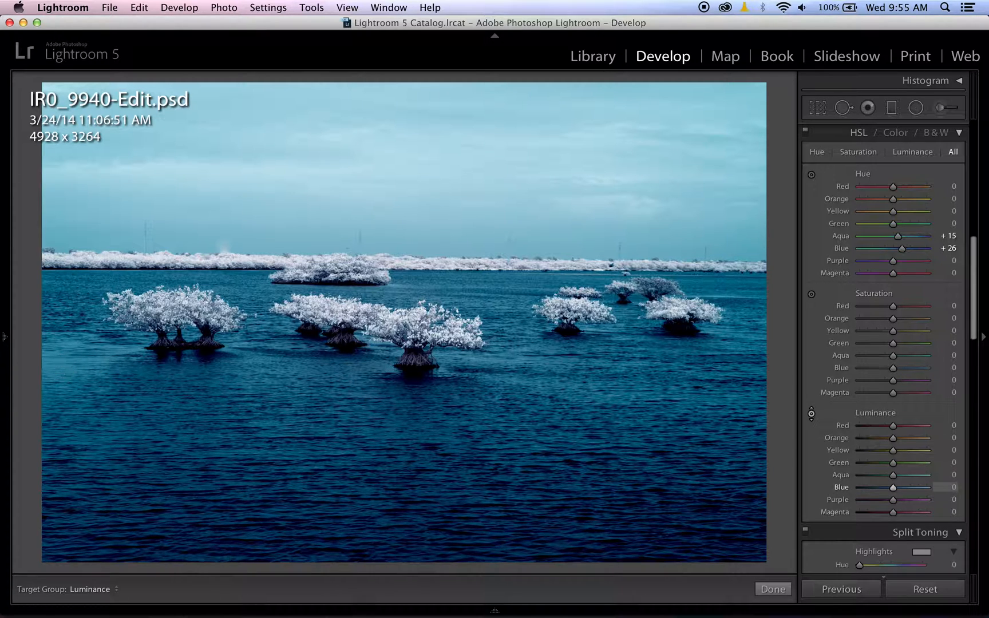
drag(404, 171, 403, 195)
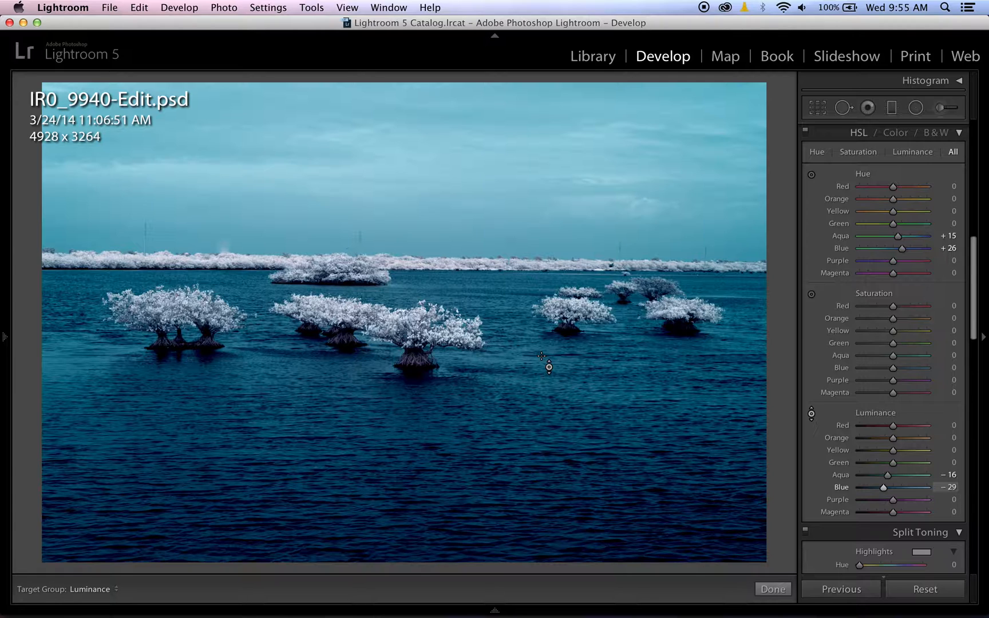
click(813, 413)
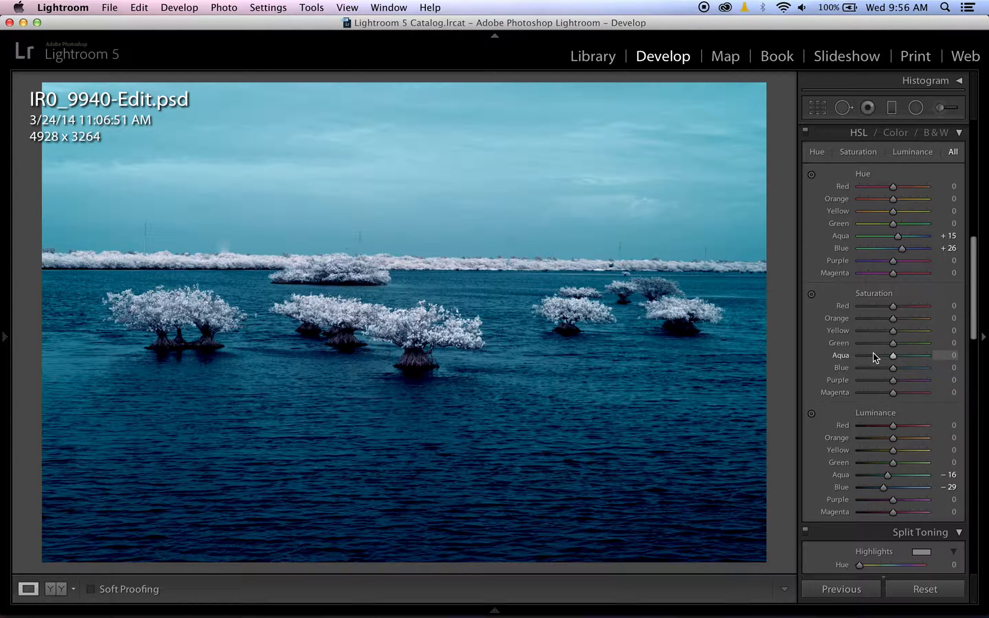
Step: Try a targeted saturation adjustment on the water
click(812, 295)
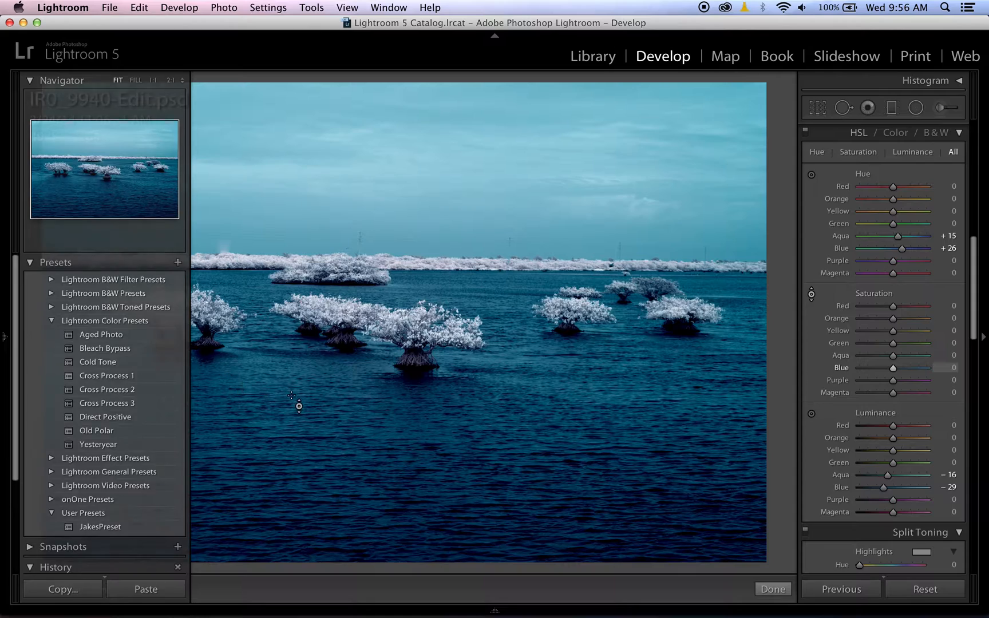
mouse_move(229, 401)
mouse_down()
mouse_move(229, 415)
mouse_move(229, 370)
mouse_move(229, 399)
mouse_up()
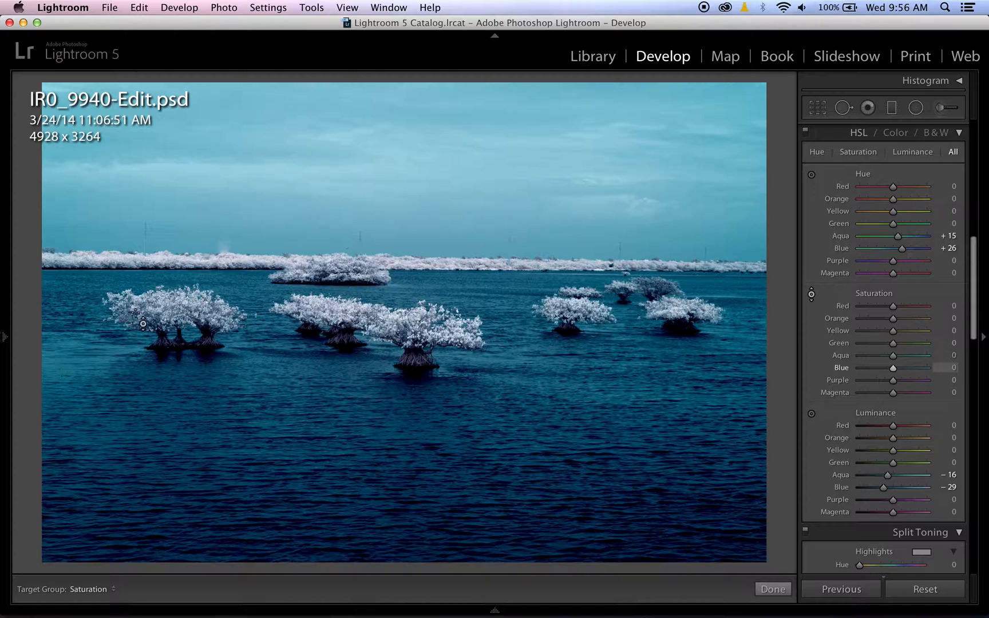
click(812, 296)
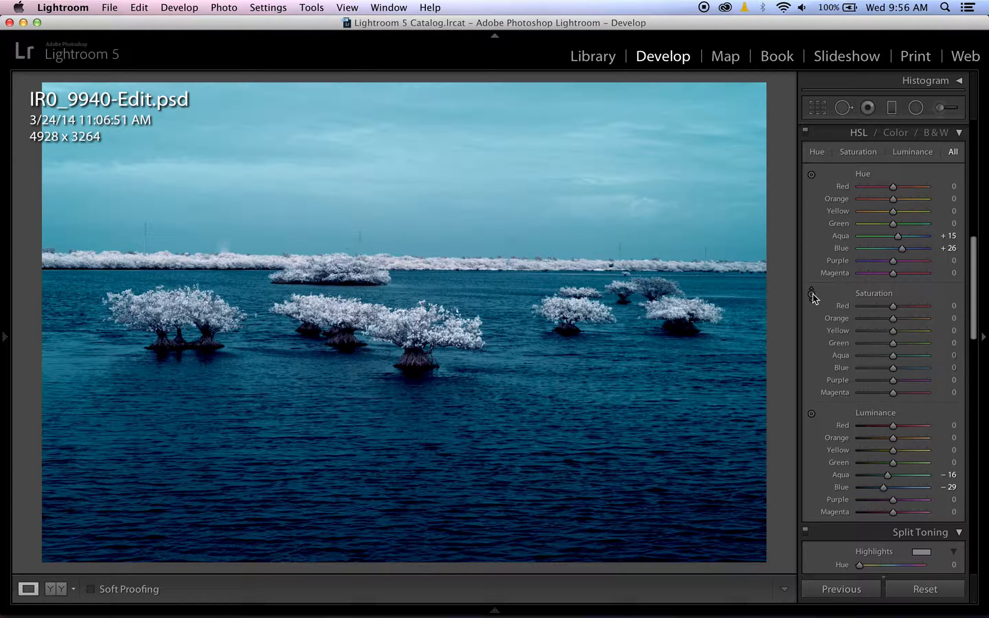
Step: Open a copy of the photo with Lightroom adjustments in Photoshop CC and fit it to the screen
right_click(394, 143)
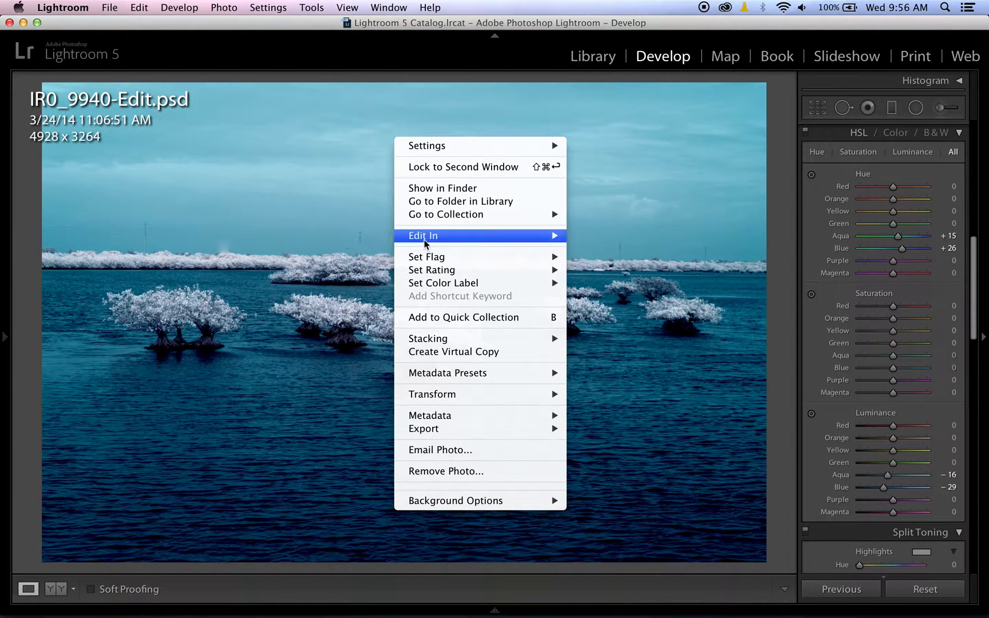
mouse_move(425, 237)
click(638, 233)
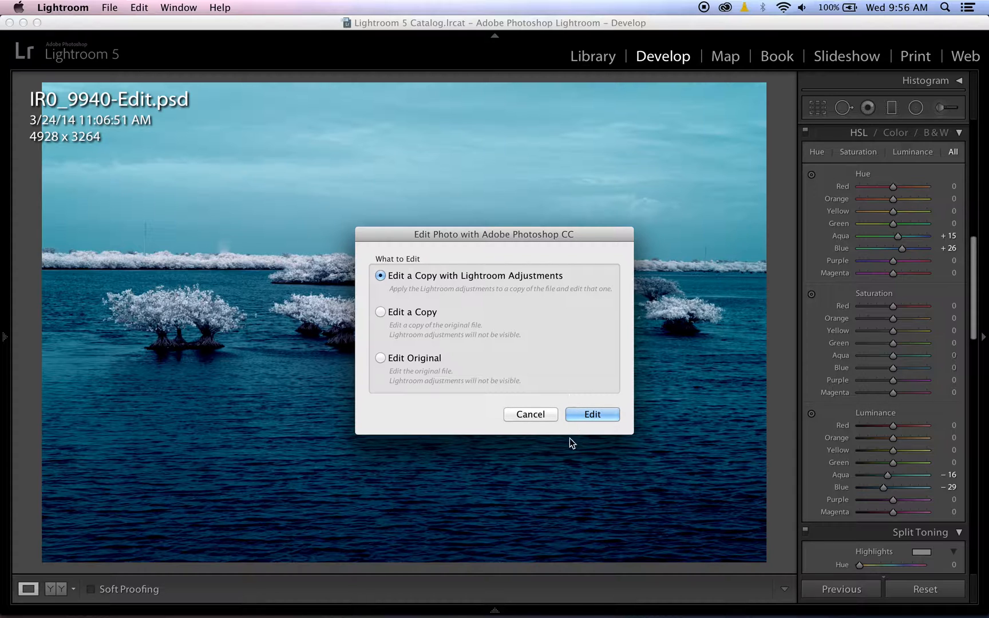
click(607, 414)
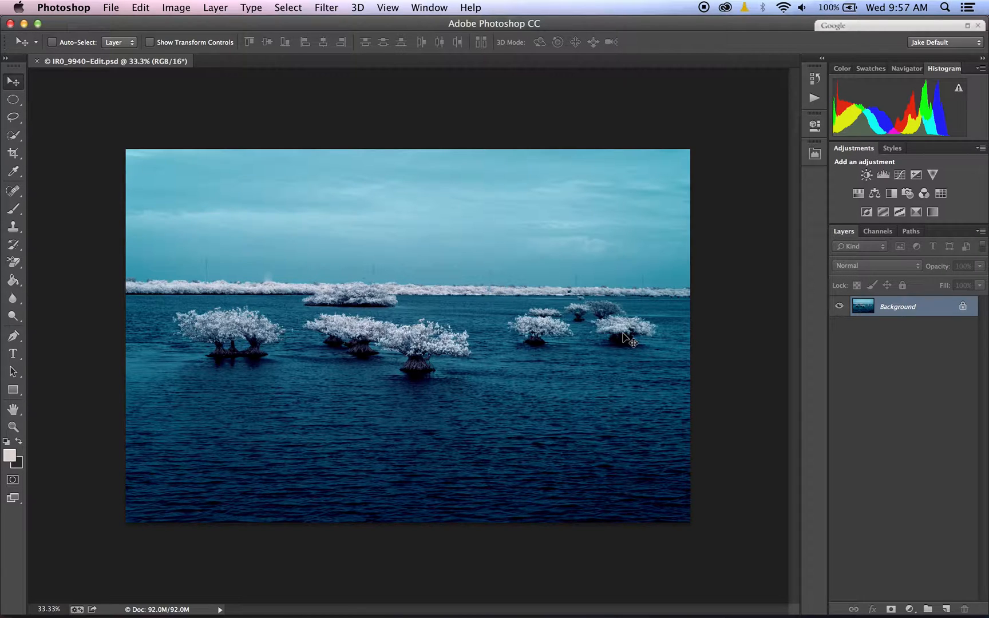
key(super+0)
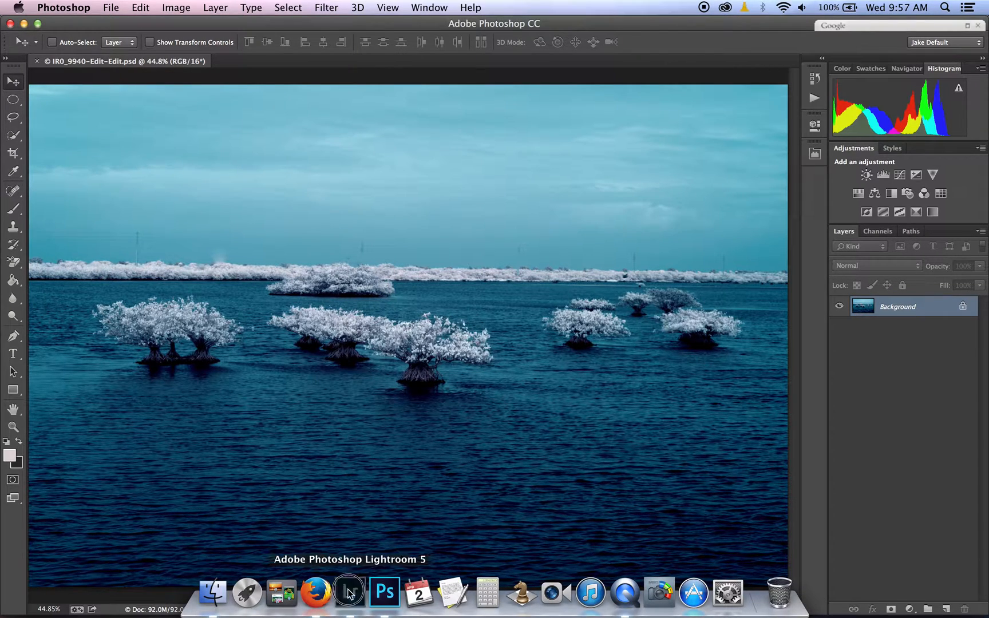
Step: Switch back to Lightroom and reset the develop settings of IR0_9940-Edit.psd
click(350, 593)
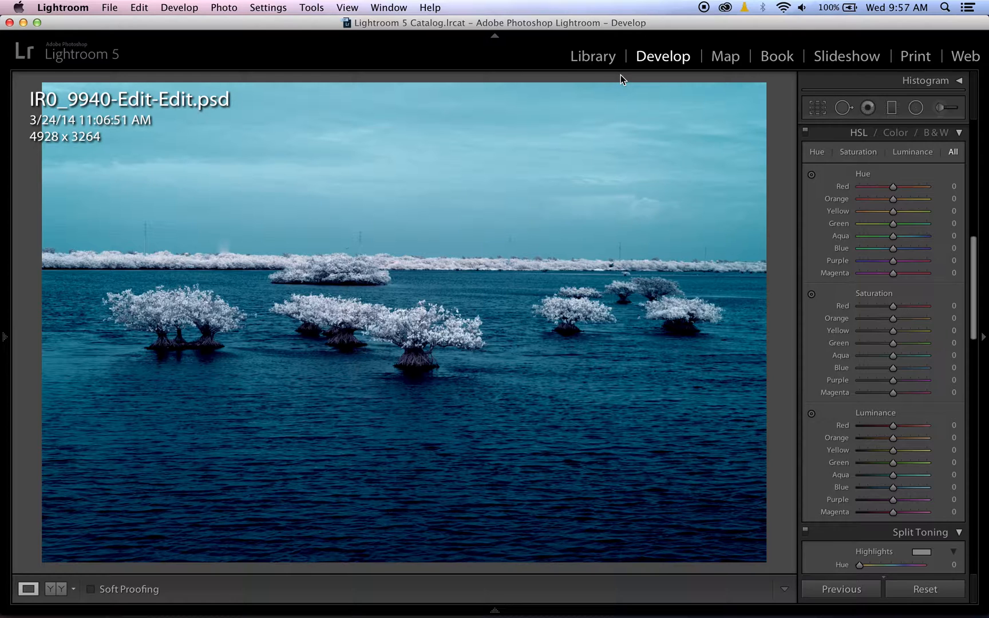
click(593, 54)
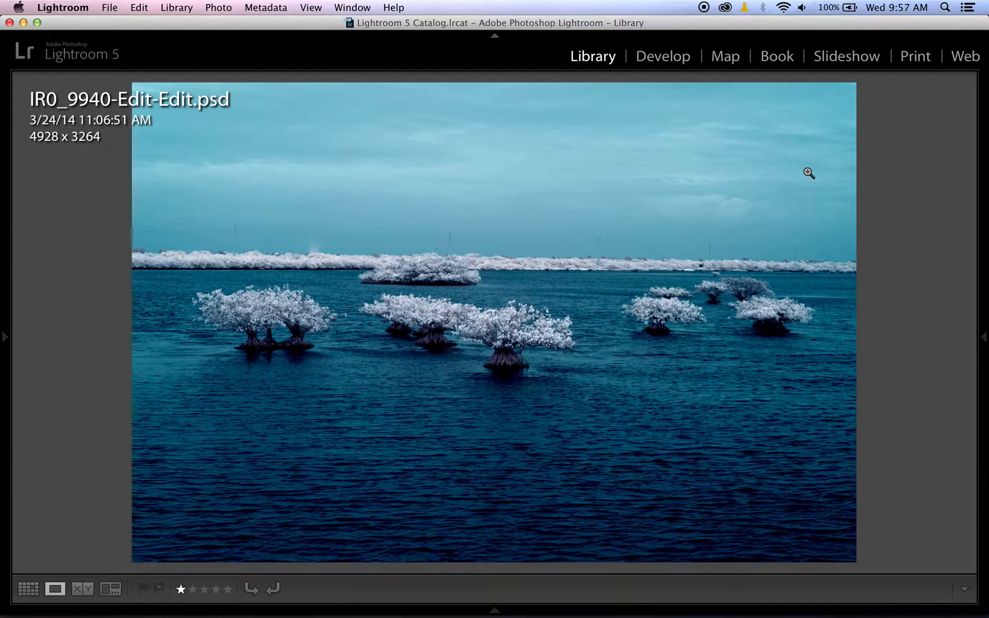
key(Left)
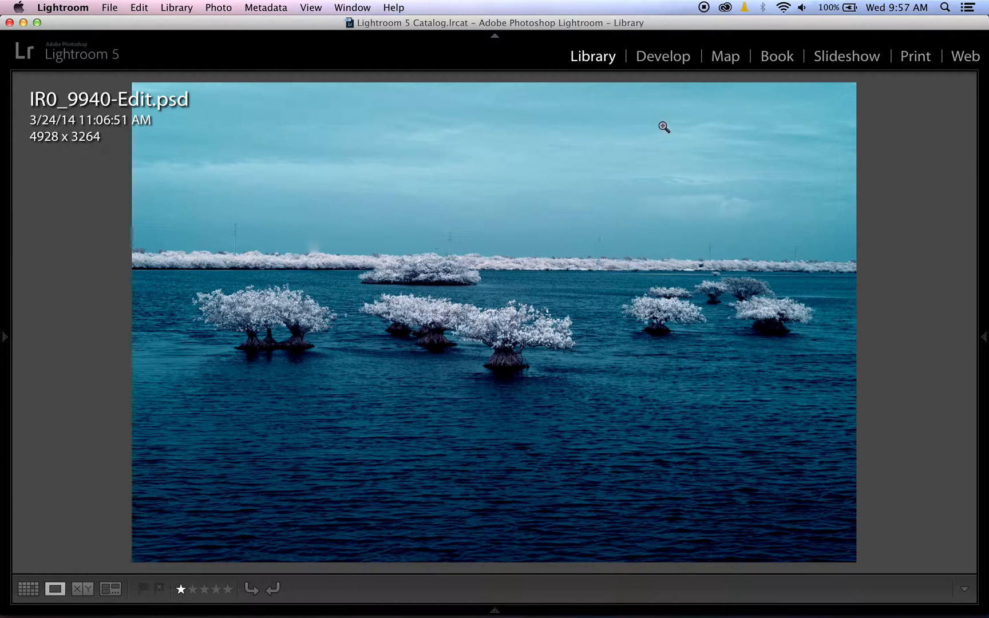
click(674, 62)
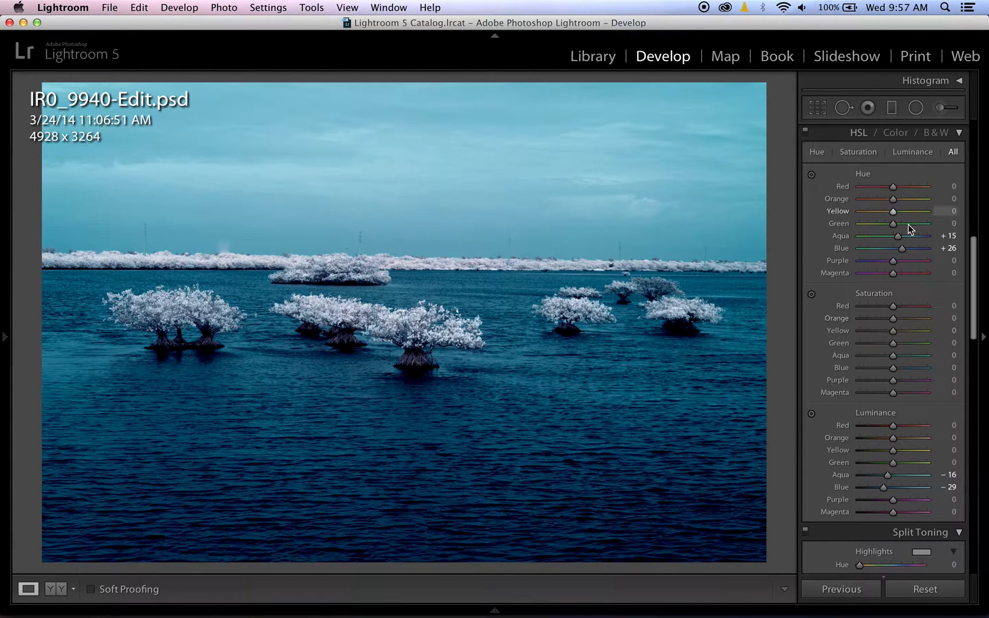
right_click(698, 153)
mouse_move(708, 163)
click(519, 160)
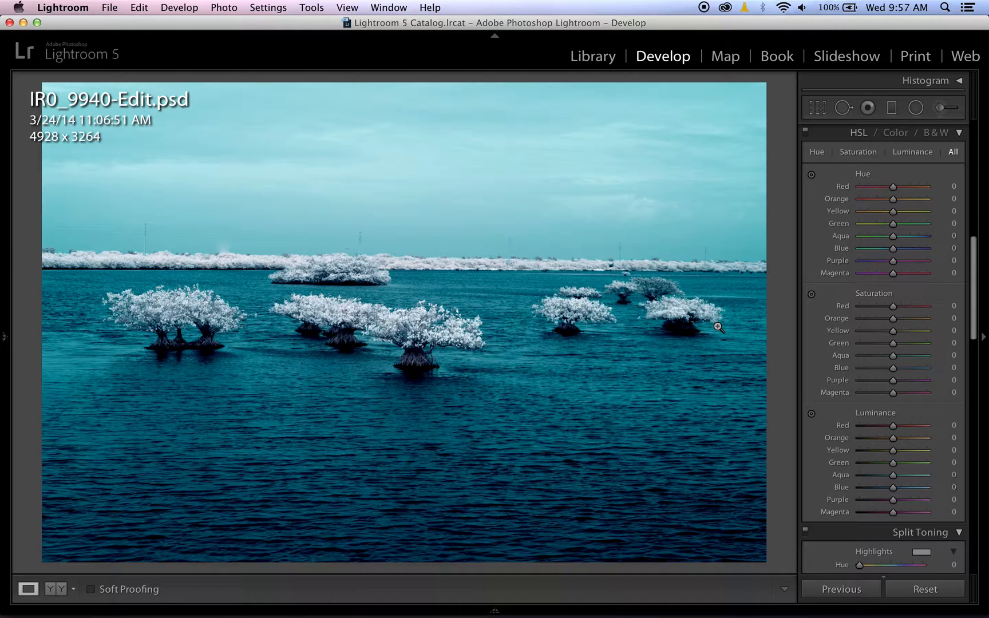
Step: Compare IR0_9940.dng, IR0_9940-Edit.psd and IR0_9940-Edit-Edit.psd by switching back and forth between the three versions
key(Right)
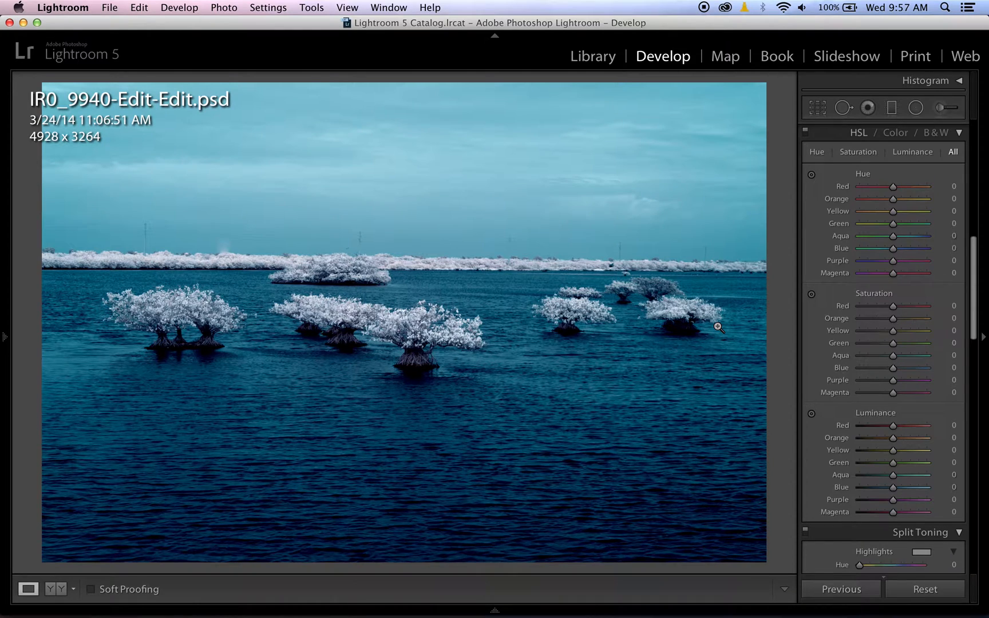
key(Left)
key(Right)
key(Left)
key(Left)
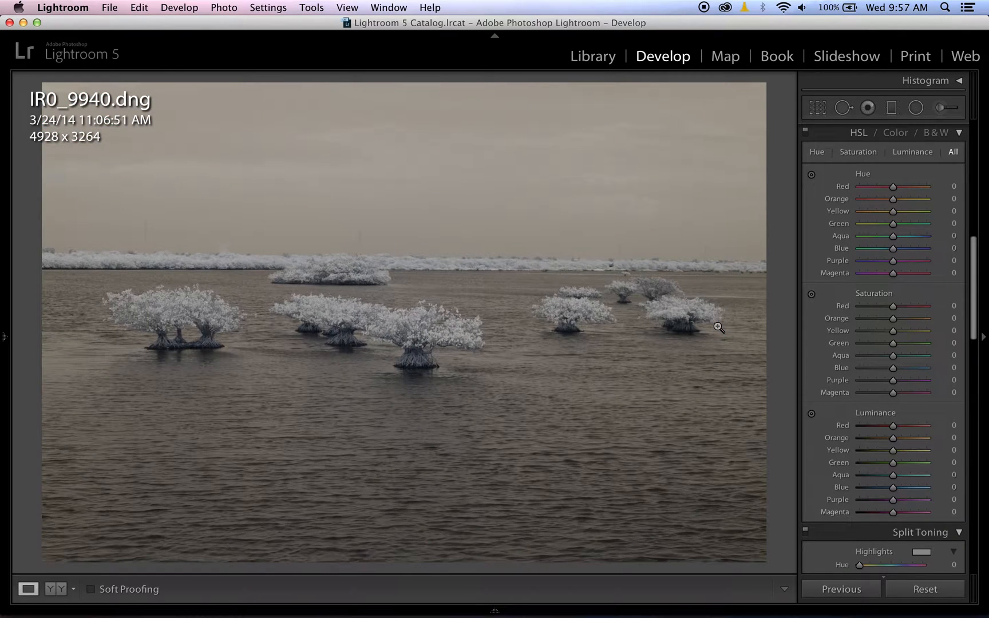
key(Right)
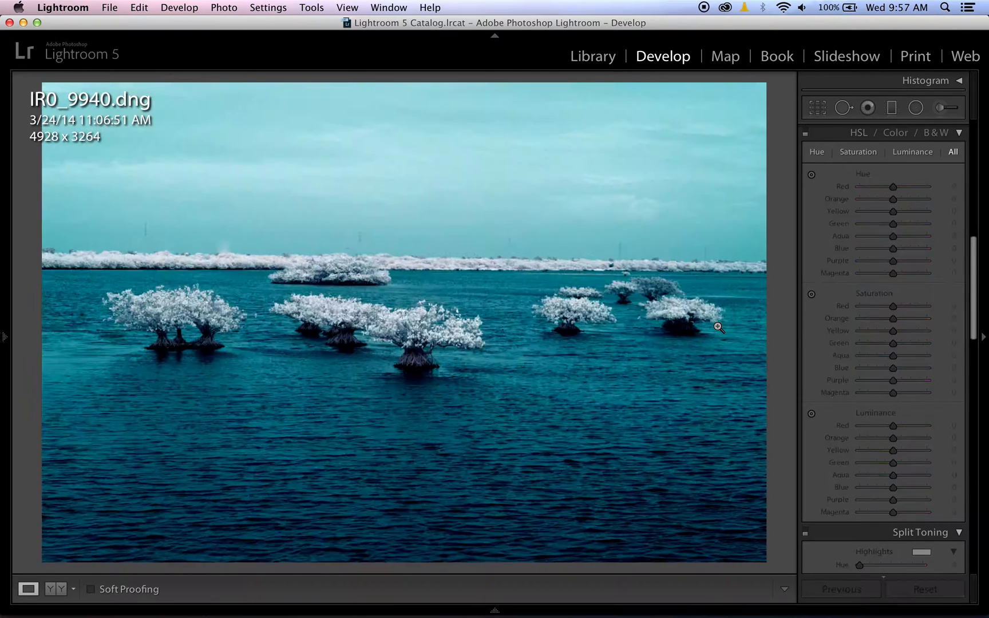
key(Right)
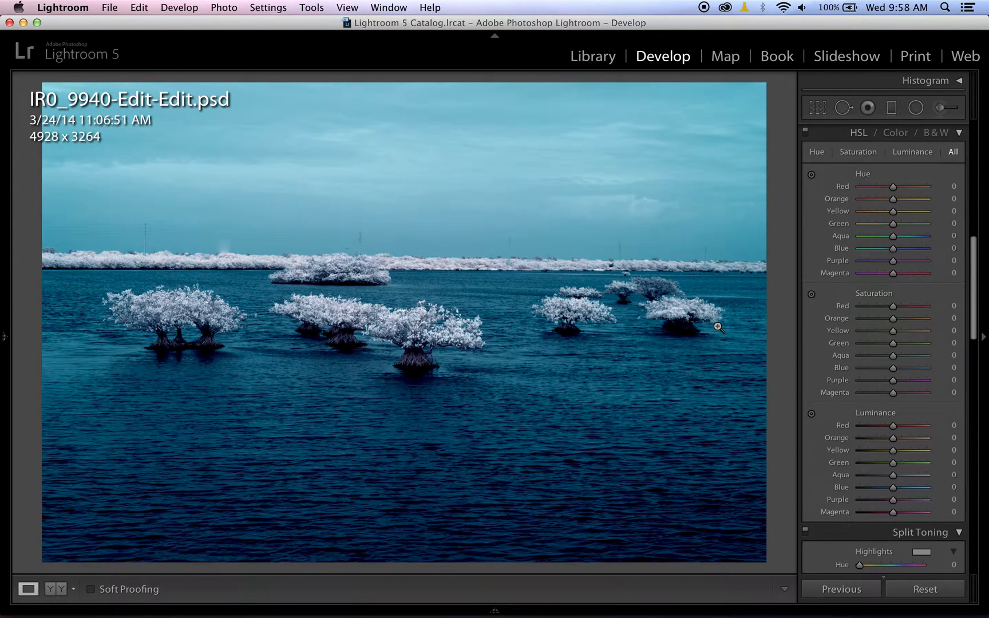